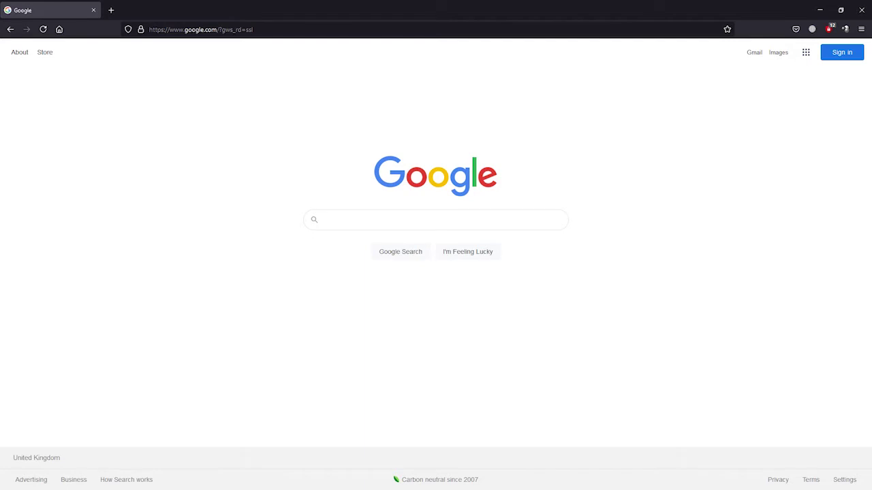
Select the eight F40 photos in the Ferrari F40 folder, skipping the blueprint and Blender files.
{"action": "key", "text": "alt+Tab"}
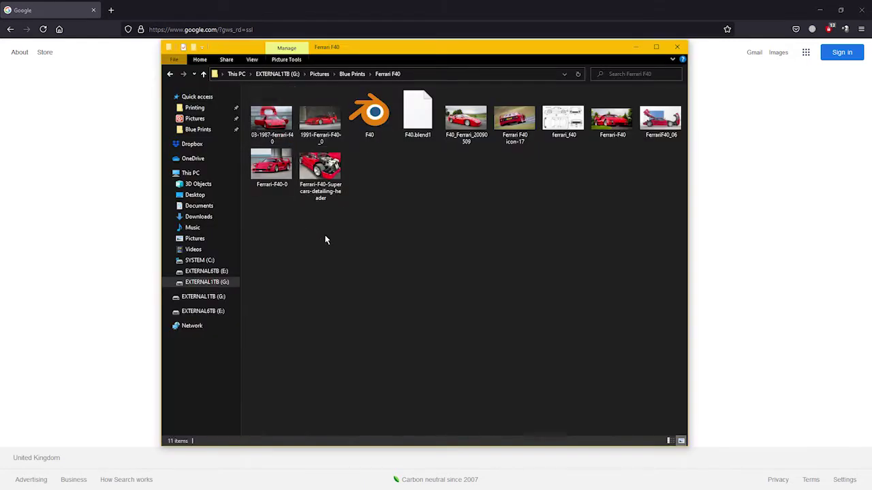
{"action": "left_click_drag", "start_coordinate": [333, 238], "coordinate": [267, 128]}
{"action": "left_click", "coordinate": [466, 122], "text": "ctrl"}
{"action": "left_click", "coordinate": [514, 123], "text": "ctrl"}
{"action": "left_click", "coordinate": [603, 126], "text": "ctrl"}
{"action": "left_click", "coordinate": [651, 126], "text": "ctrl"}
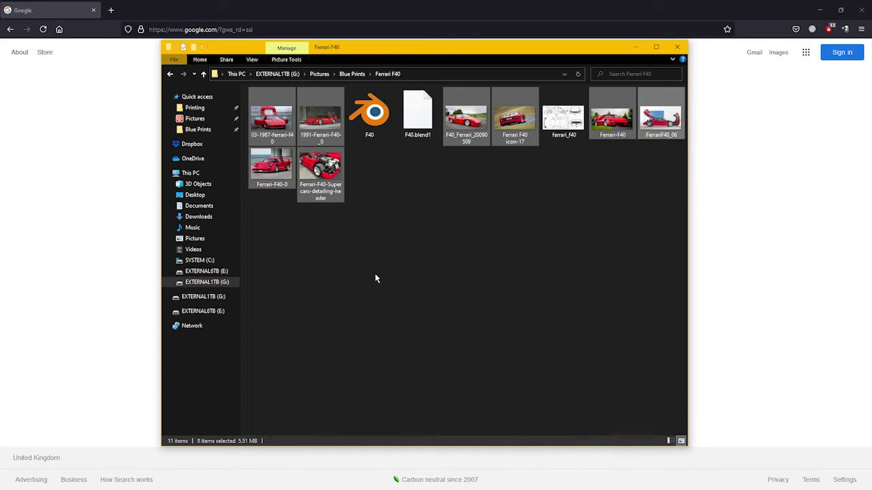
{"action": "key", "text": "Return"}
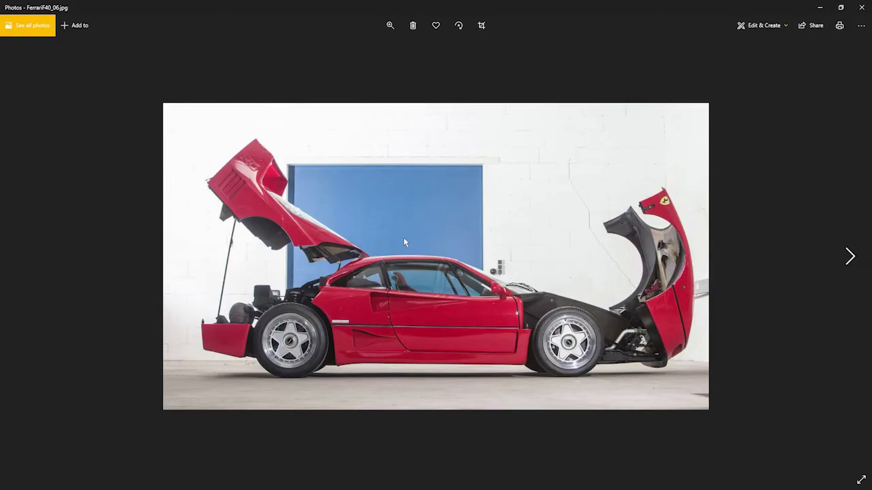
{"action": "key", "text": "Right"}
{"action": "key", "text": "Right"}
{"action": "key", "text": "Right"}
{"action": "key", "text": "Right"}
{"action": "key", "text": "Right"}
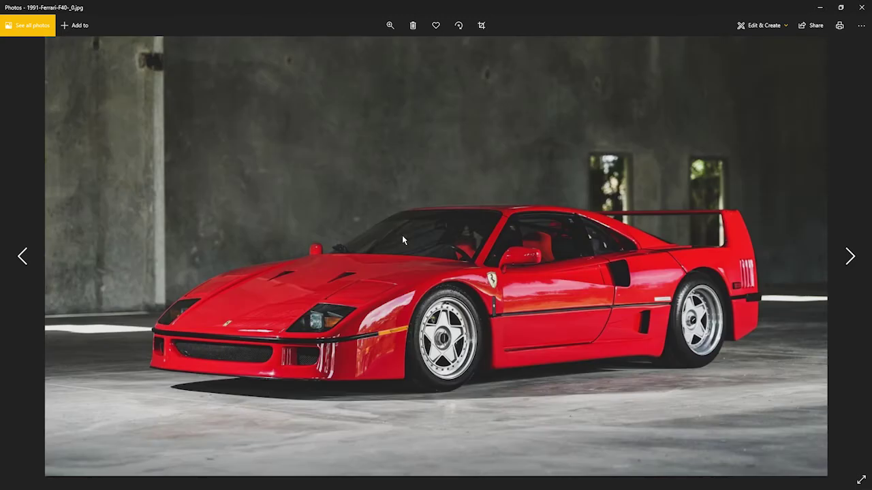
{"action": "key", "text": "Right"}
{"action": "key", "text": "Right"}
{"action": "key", "text": "Left"}
{"action": "key", "text": "Left"}
{"action": "key", "text": "Left"}
{"action": "key", "text": "Left"}
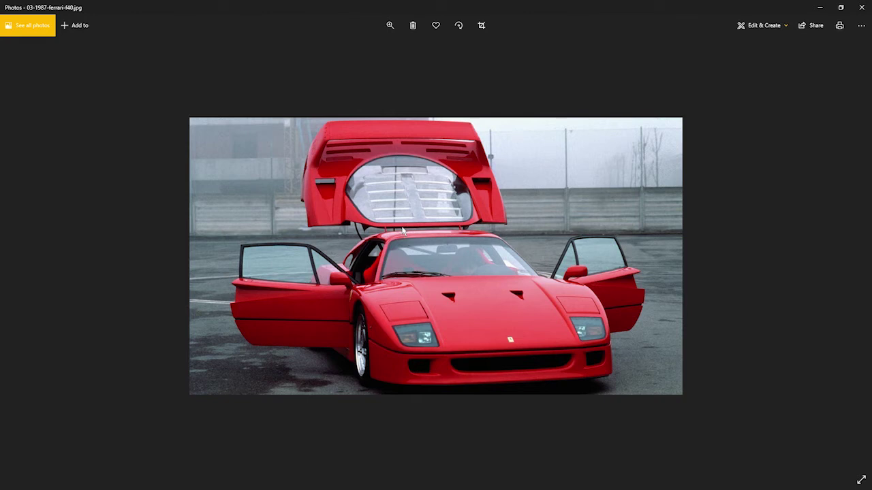
{"action": "key", "text": "Right"}
{"action": "key", "text": "Left"}
{"action": "key", "text": "Left"}
{"action": "key", "text": "Left"}
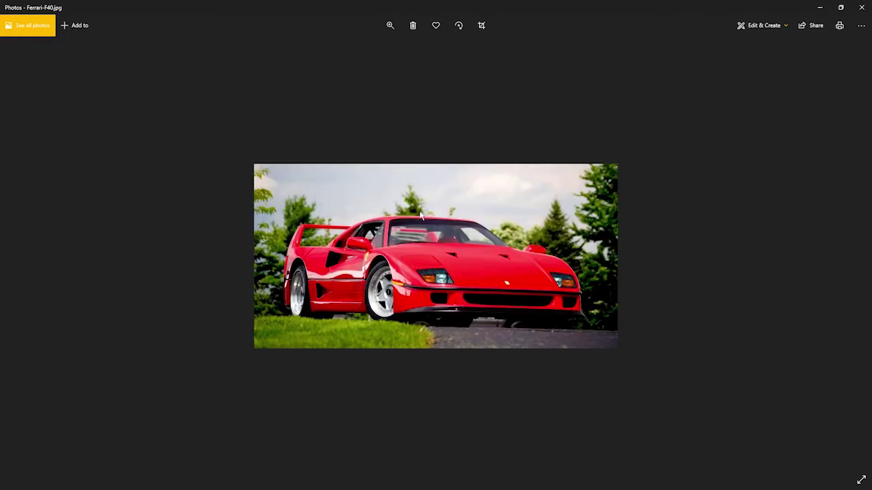
{"action": "key", "text": "Right"}
{"action": "key", "text": "Left"}
Close the photo viewer and search Google for 'pureref'.
{"action": "left_click", "coordinate": [862, 7]}
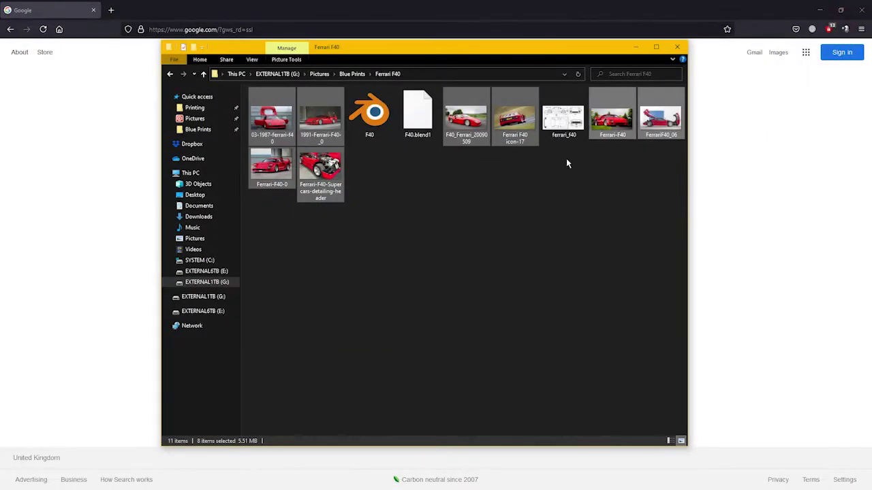
{"action": "left_click", "coordinate": [66, 198]}
{"action": "left_click", "coordinate": [354, 222]}
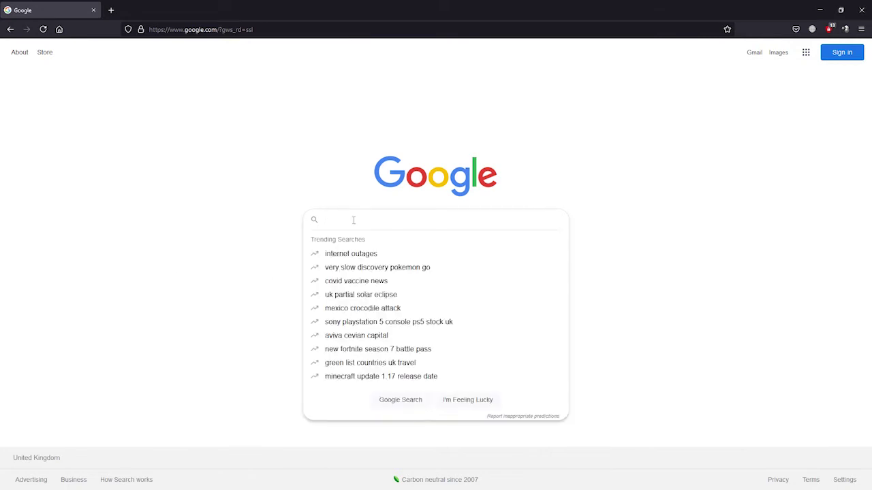
{"action": "type", "text": "purer"}
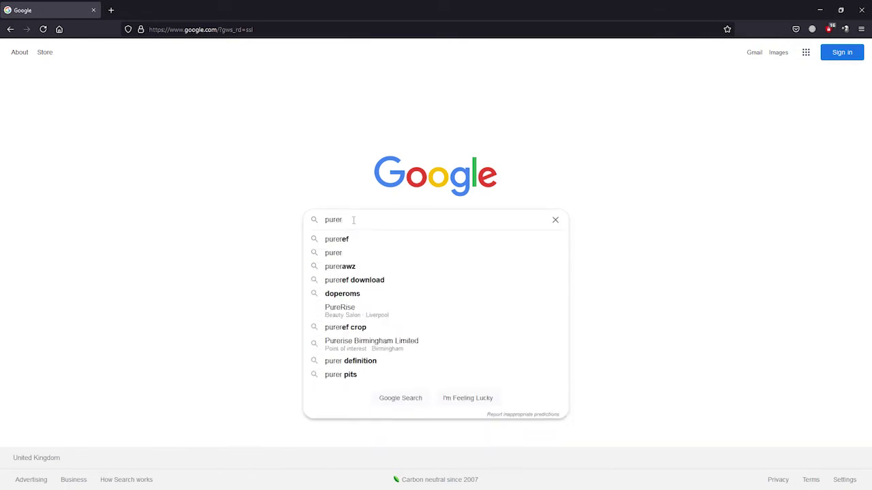
{"action": "type", "text": "ef"}
{"action": "key", "text": "Return"}
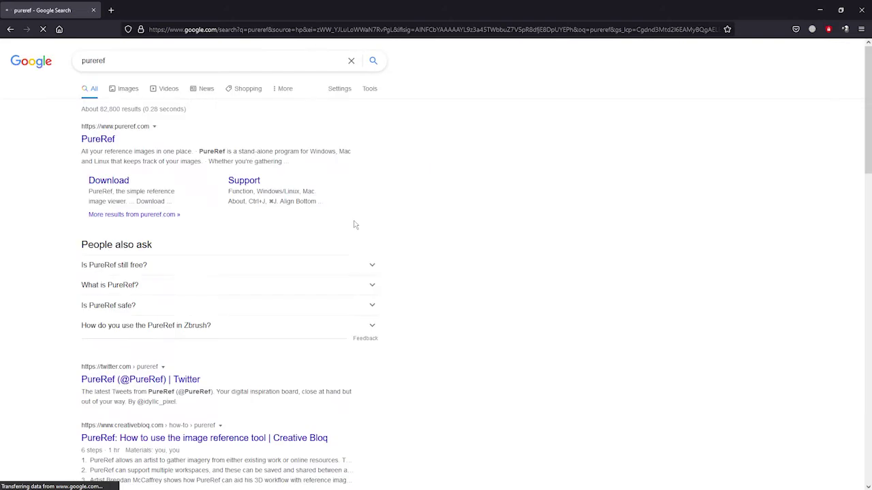
Go from the search results to the PureRef website's download page.
{"action": "left_click", "coordinate": [116, 142]}
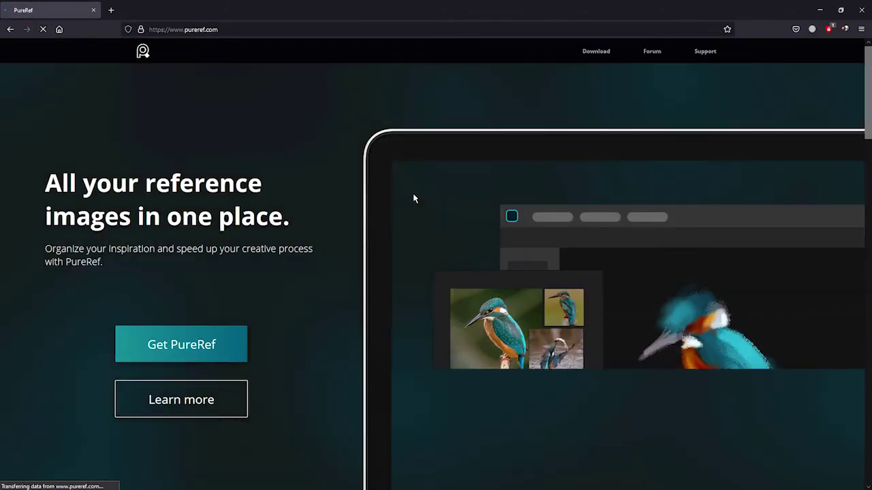
{"action": "left_click", "coordinate": [185, 346]}
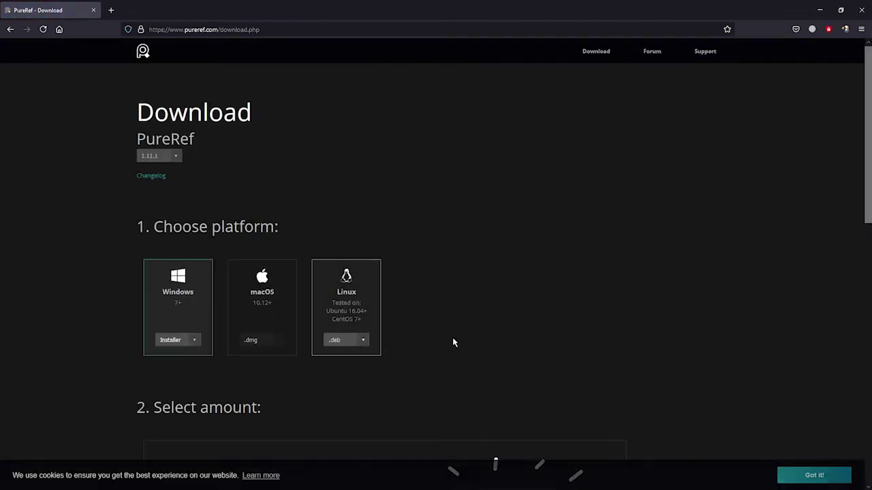
{"action": "scroll", "coordinate": [474, 345], "scroll_direction": "down", "scroll_amount": 3}
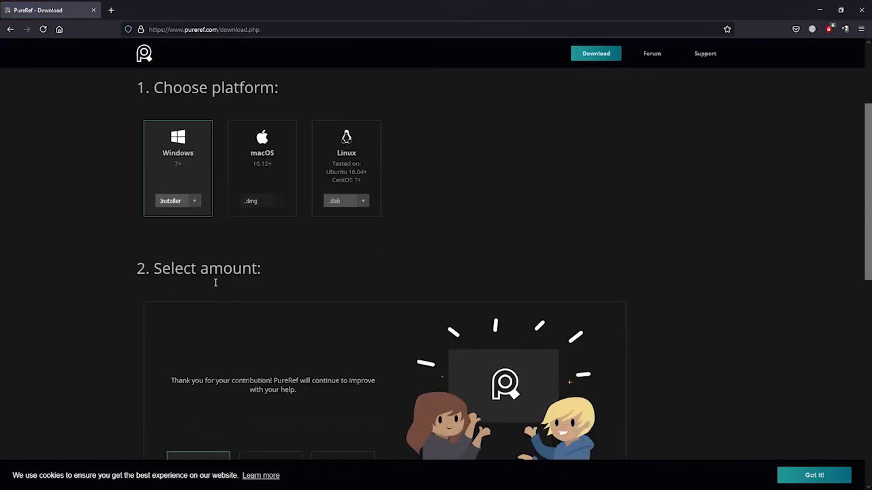
{"action": "scroll", "coordinate": [593, 236], "scroll_direction": "down", "scroll_amount": 3}
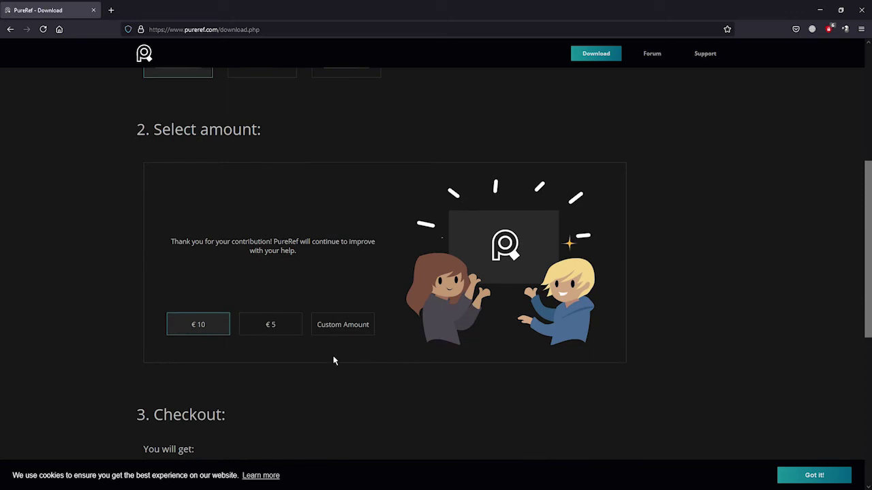
Replace the preset 20 contribution with a custom €0 so the checkout reads Free.
{"action": "left_click", "coordinate": [334, 326]}
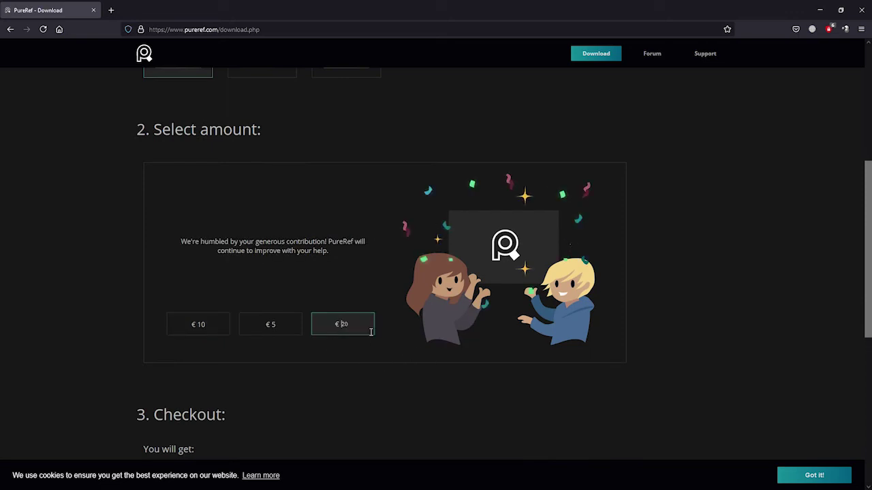
{"action": "key", "text": "BackSpace"}
{"action": "key", "text": "BackSpace"}
{"action": "type", "text": "0"}
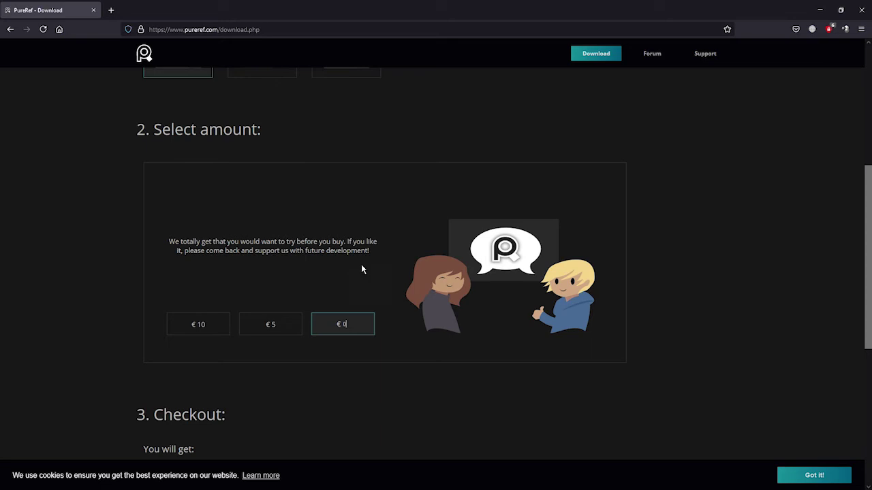
{"action": "scroll", "coordinate": [378, 272], "scroll_direction": "down", "scroll_amount": 2}
{"action": "scroll", "coordinate": [348, 404], "scroll_direction": "down", "scroll_amount": 1}
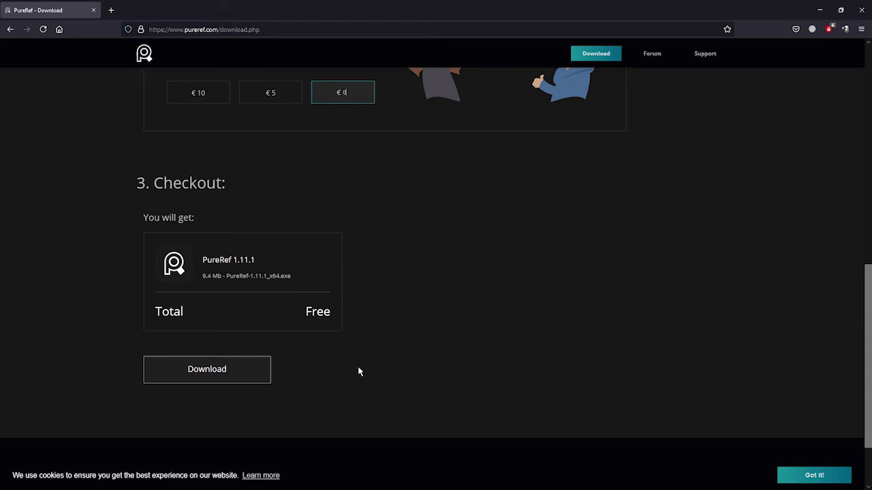
{"action": "key", "text": "alt+Tab"}
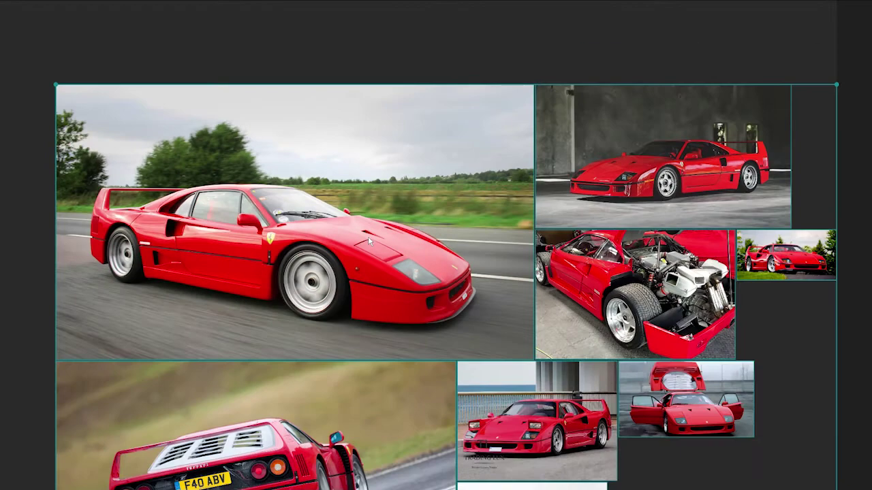
{"action": "scroll", "coordinate": [368, 238], "scroll_direction": "down", "scroll_amount": 2}
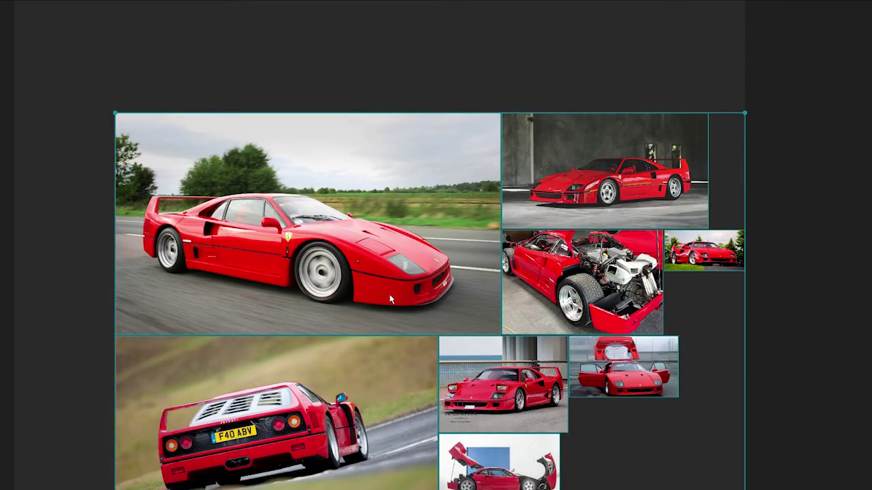
Move the Ferrari photo collage up and left on the board and zoom out.
{"action": "left_click_drag", "start_coordinate": [390, 300], "coordinate": [376, 232]}
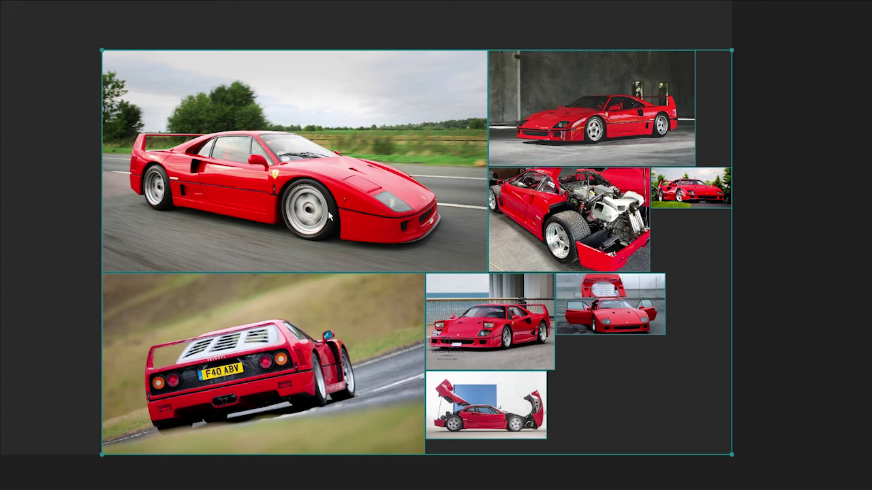
{"action": "scroll", "coordinate": [329, 217], "scroll_direction": "down", "scroll_amount": 2}
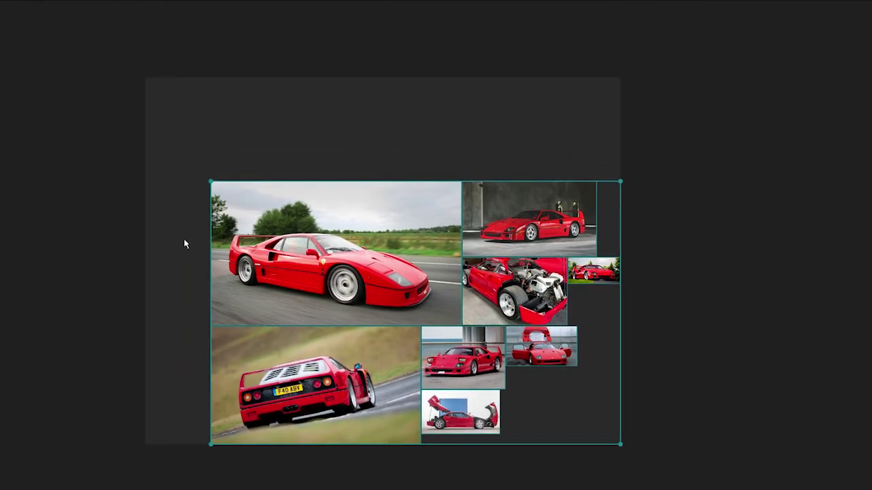
Apply Canvas > Optimize to trim the board snugly around the F40 collage.
{"action": "right_click", "coordinate": [154, 167]}
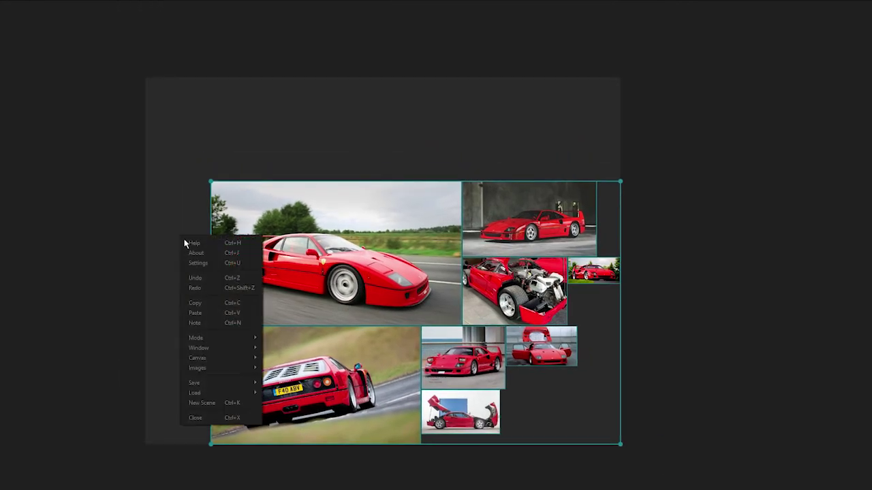
{"action": "left_click", "coordinate": [176, 149]}
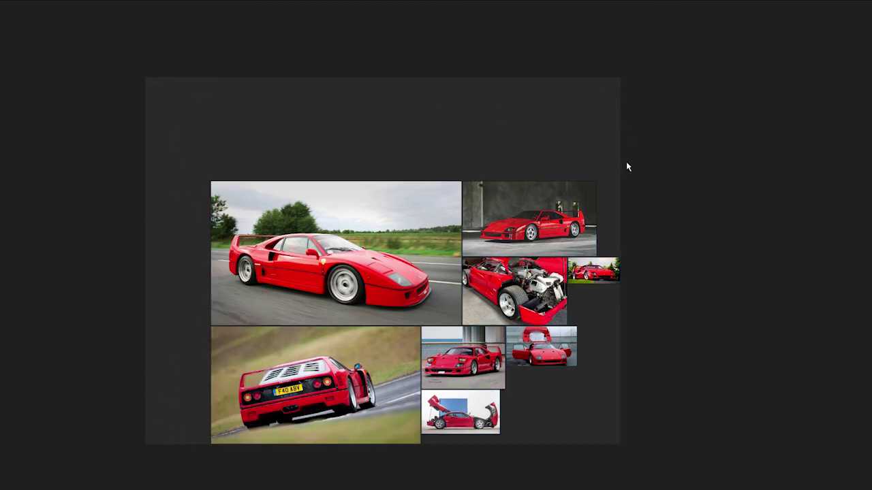
{"action": "right_click", "coordinate": [179, 263]}
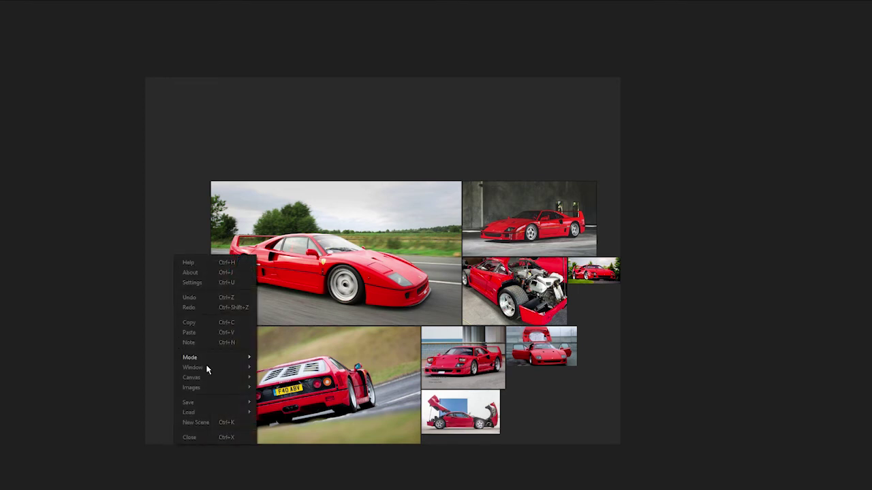
{"action": "mouse_move", "coordinate": [247, 379]}
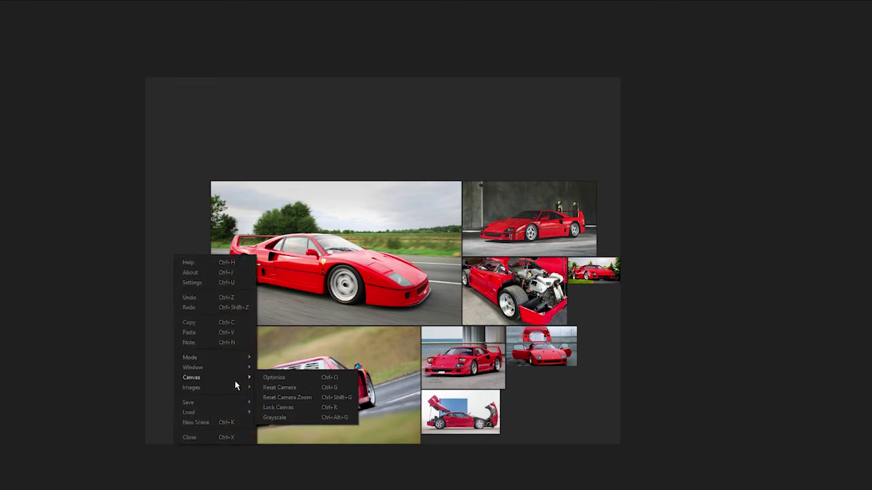
{"action": "left_click", "coordinate": [284, 381]}
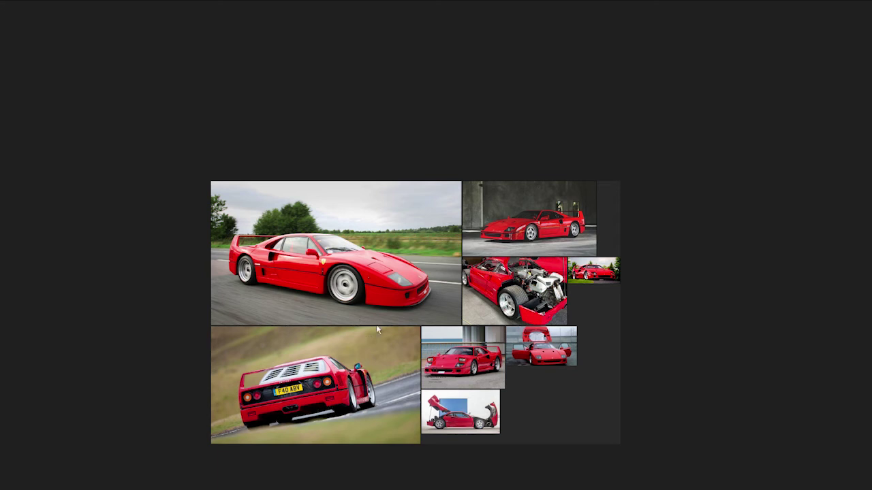
Save the board as the scene file 'F40', then switch to the Ferrari F40 folder.
{"action": "right_click", "coordinate": [538, 393]}
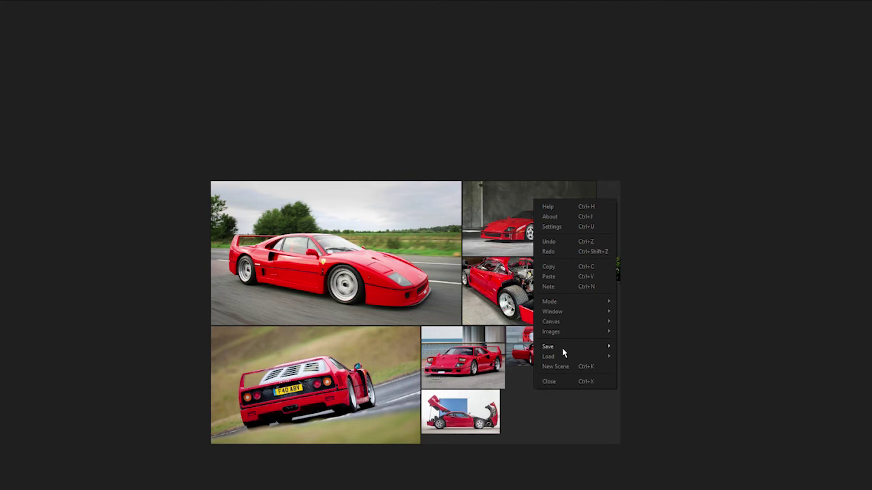
{"action": "mouse_move", "coordinate": [561, 353]}
{"action": "left_click", "coordinate": [658, 356]}
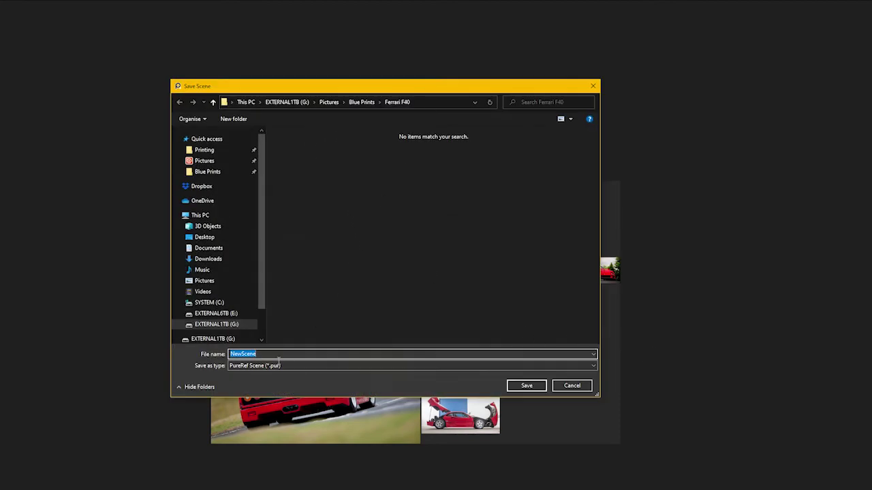
{"action": "type", "text": "F40"}
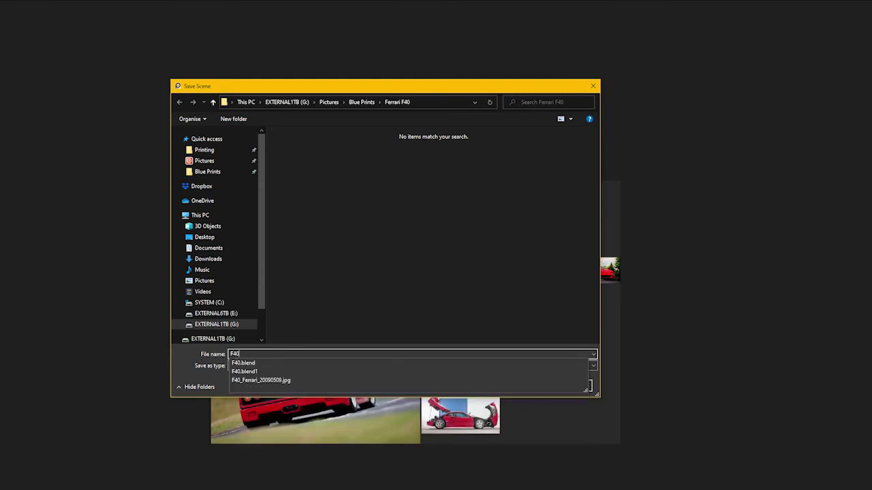
{"action": "key", "text": "Return"}
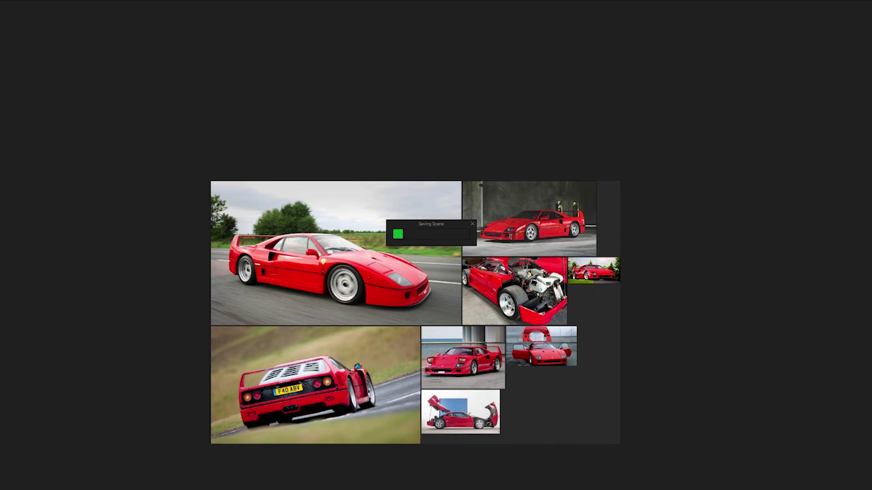
{"action": "key", "text": "alt+Tab"}
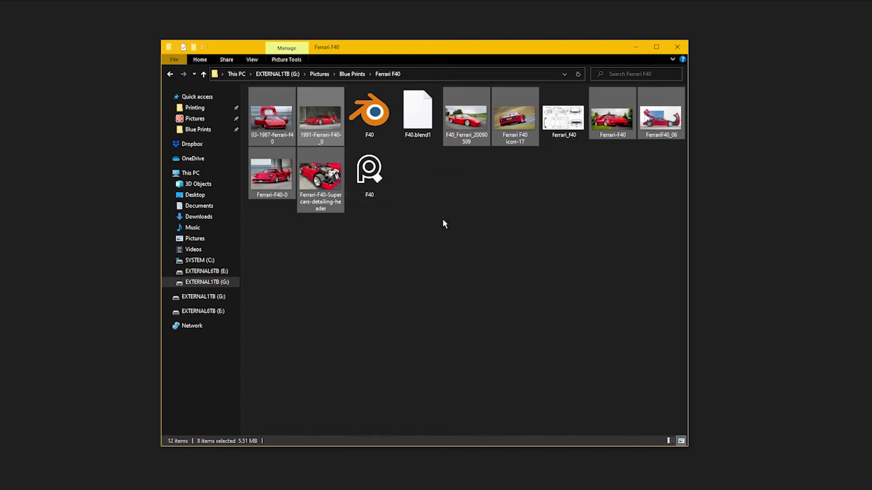
Bring the PureRef window with the F40 collage in front of File Explorer.
{"action": "left_click", "coordinate": [113, 141]}
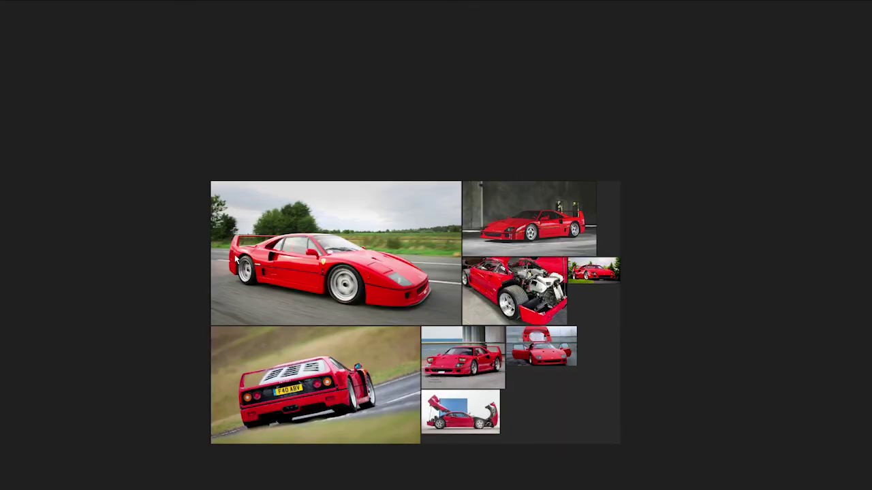